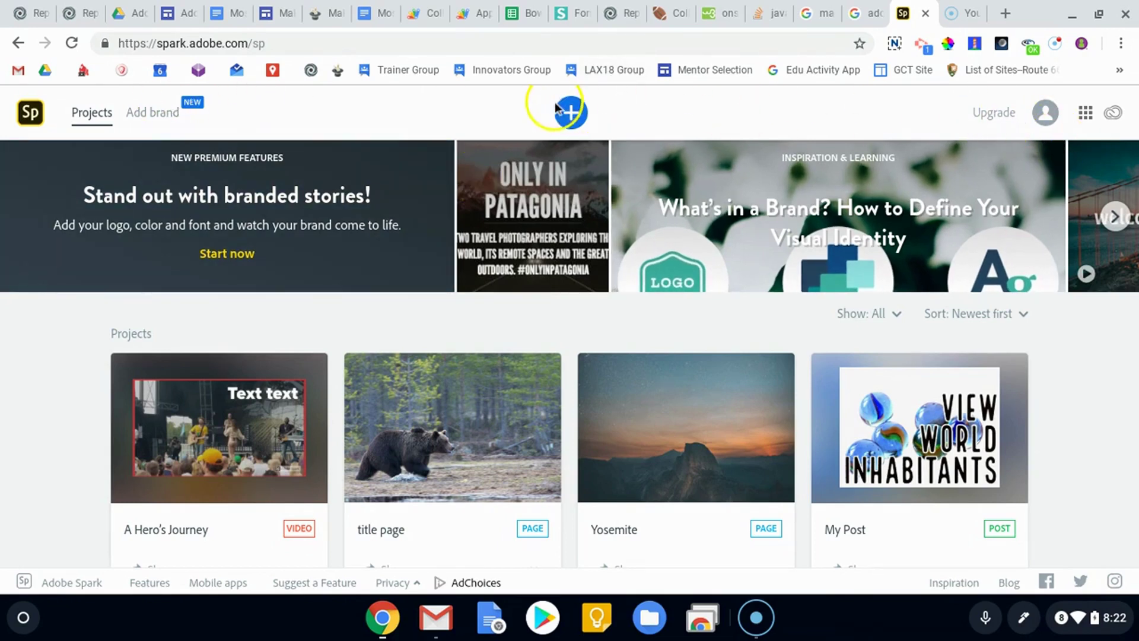
Step: Start a new Spark video and enter 'Practice' as its title
click(571, 112)
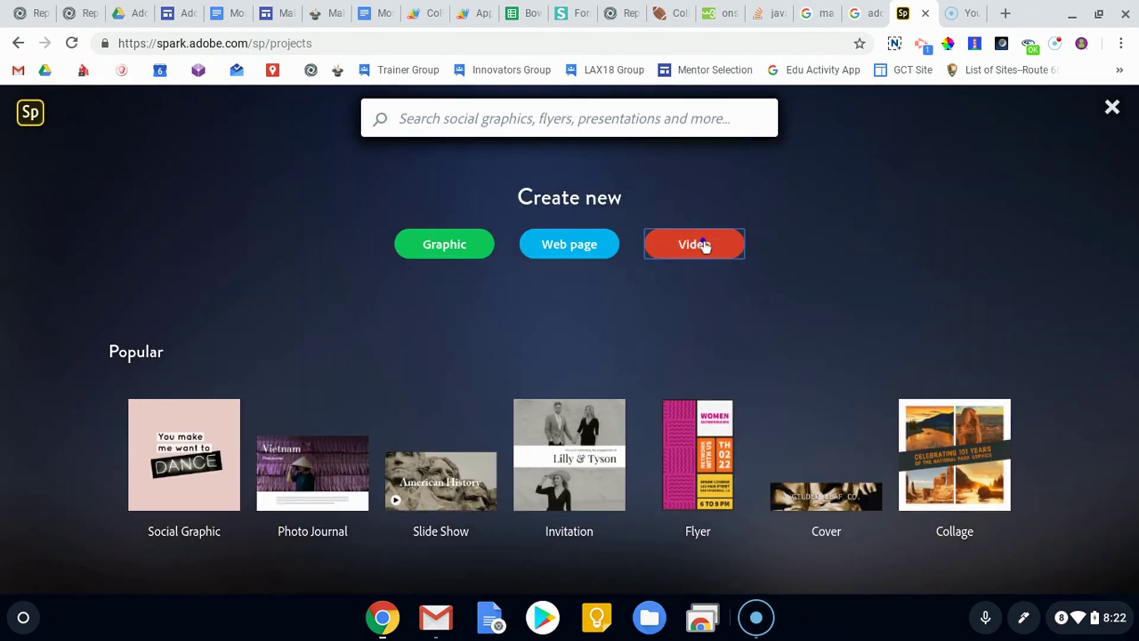
click(704, 243)
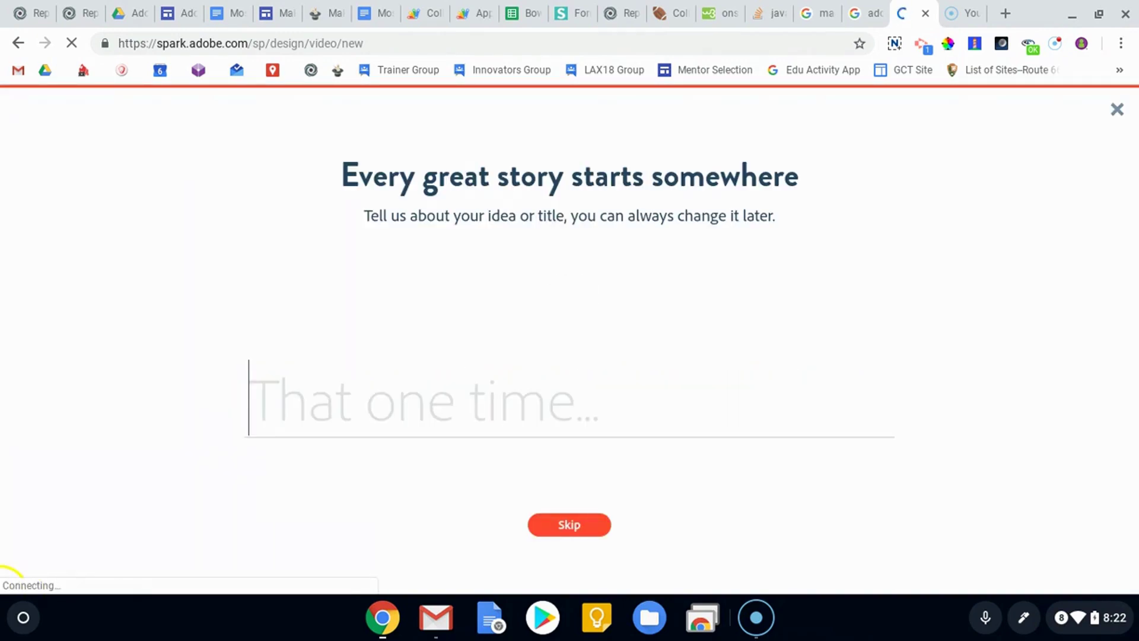
click(604, 409)
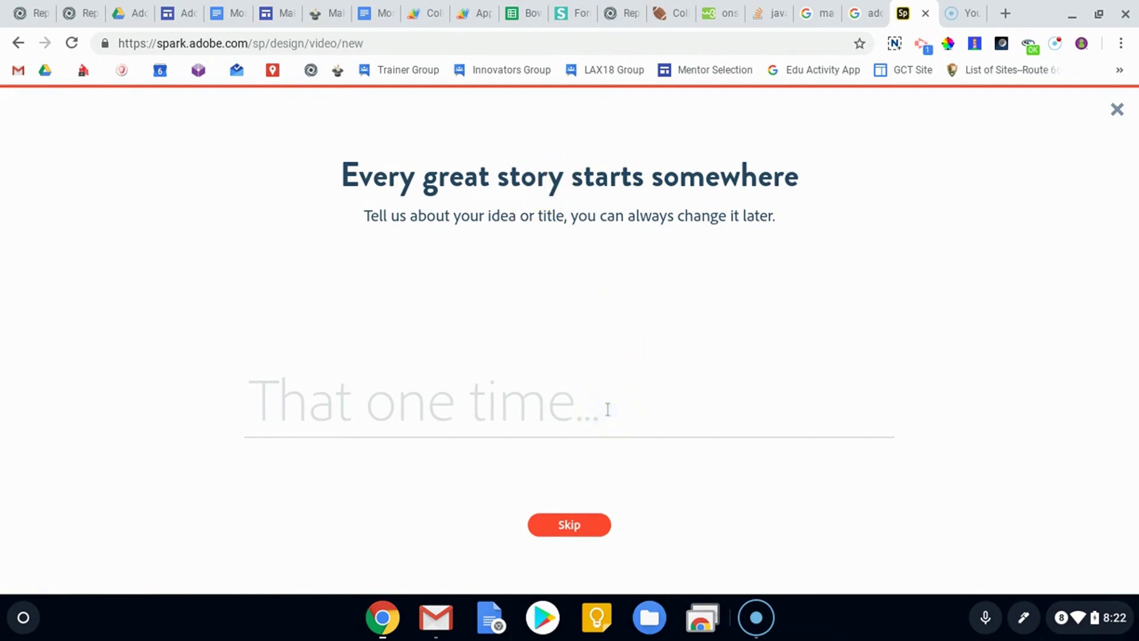
text(T)
key(BackSpace)
text(Prac)
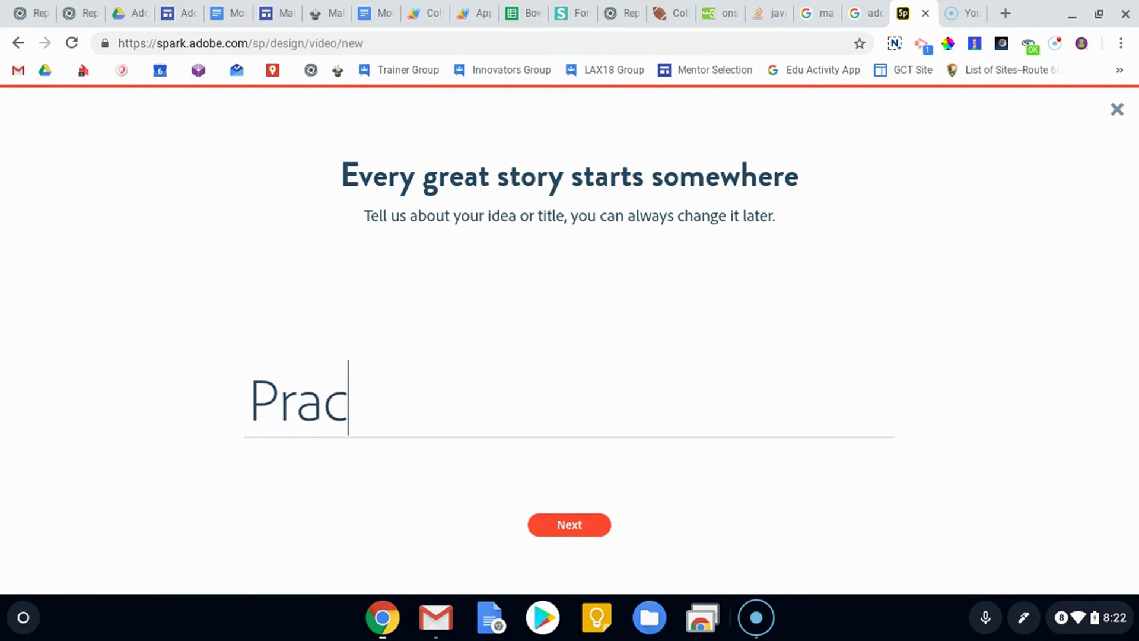
text(tice Video)
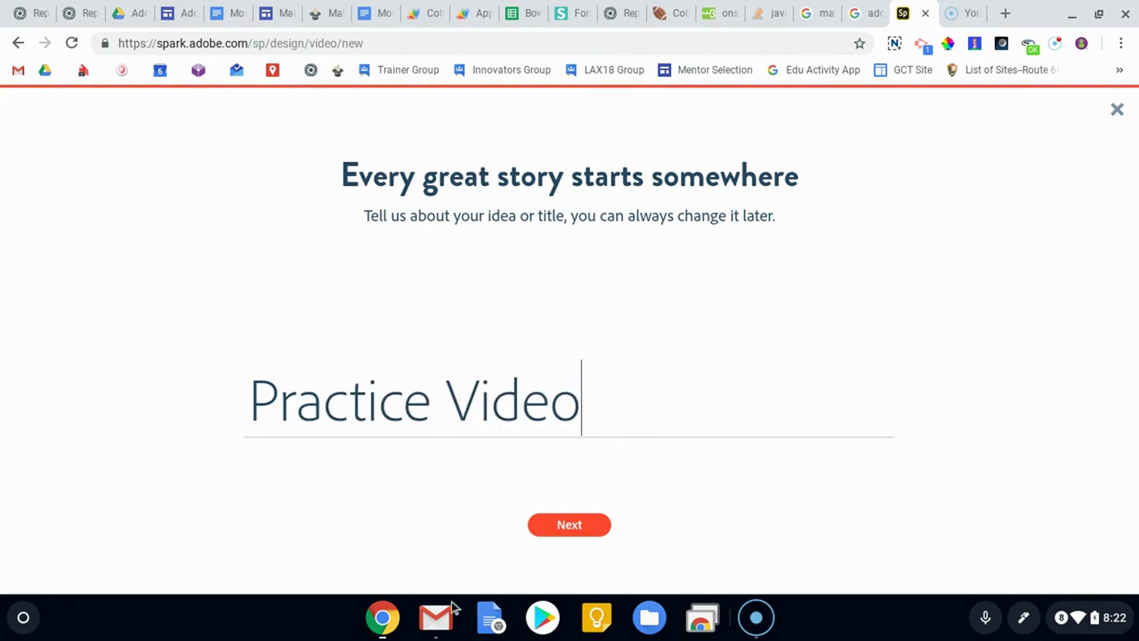
Step: Confirm the Practice Video title, browse the template pages, and pick the Show and Tell template
click(577, 535)
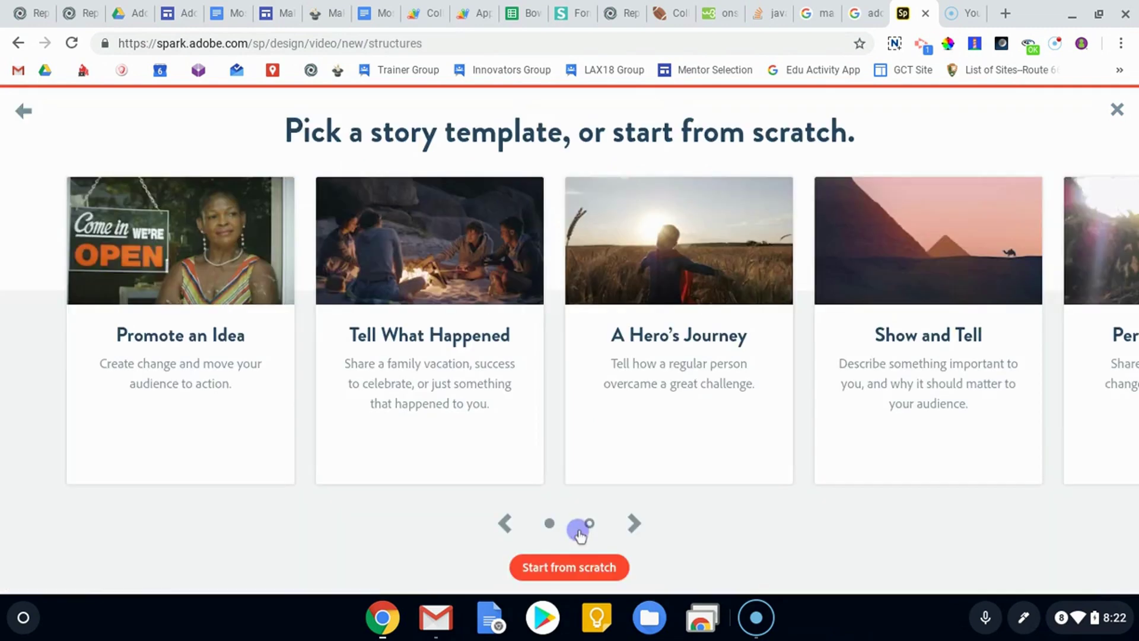
mouse_move(183, 254)
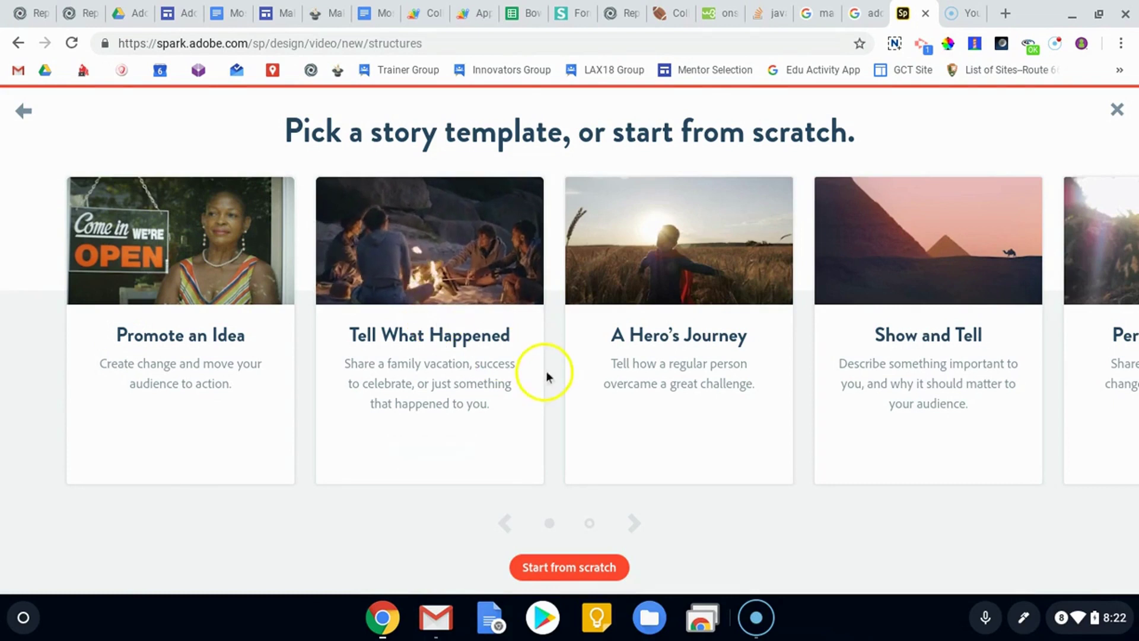
mouse_move(671, 291)
mouse_move(974, 297)
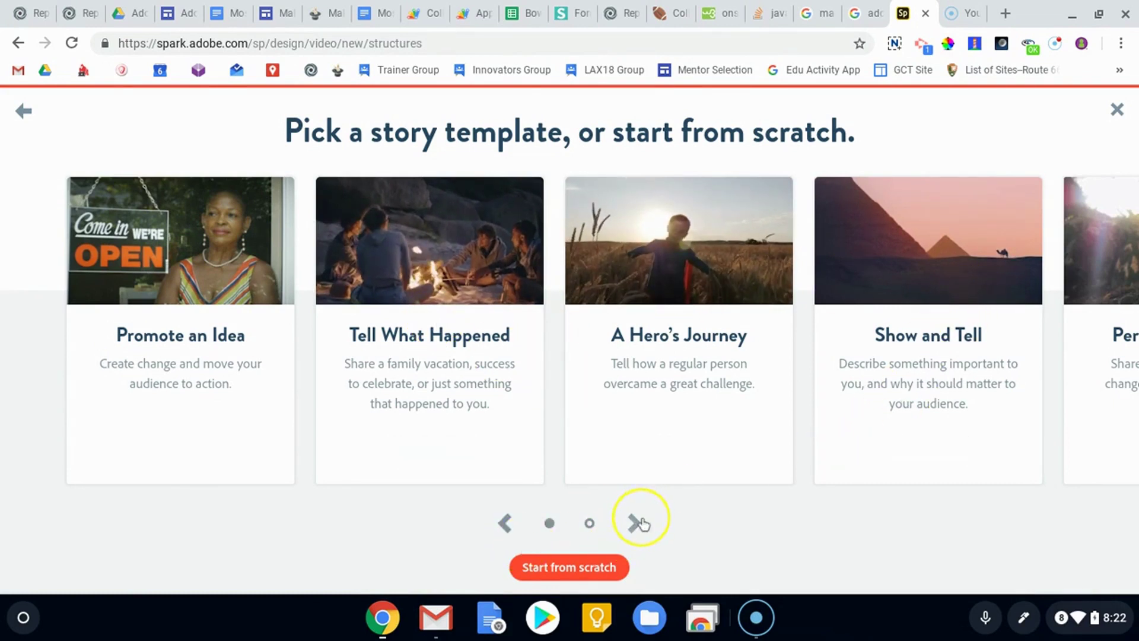
click(637, 521)
mouse_move(746, 243)
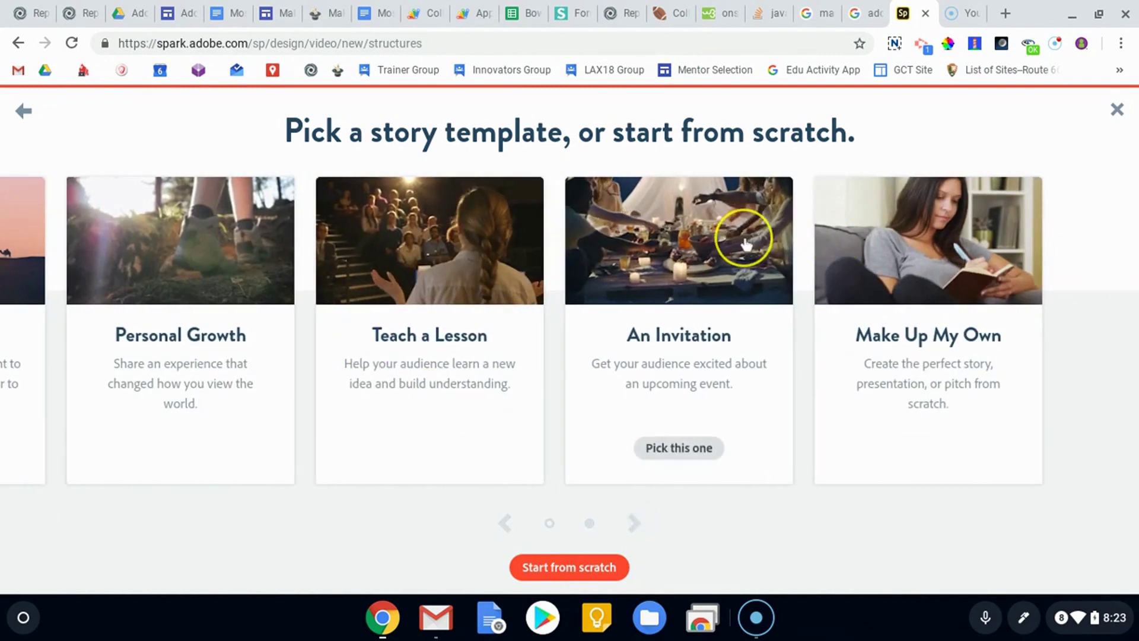
click(503, 530)
mouse_move(902, 313)
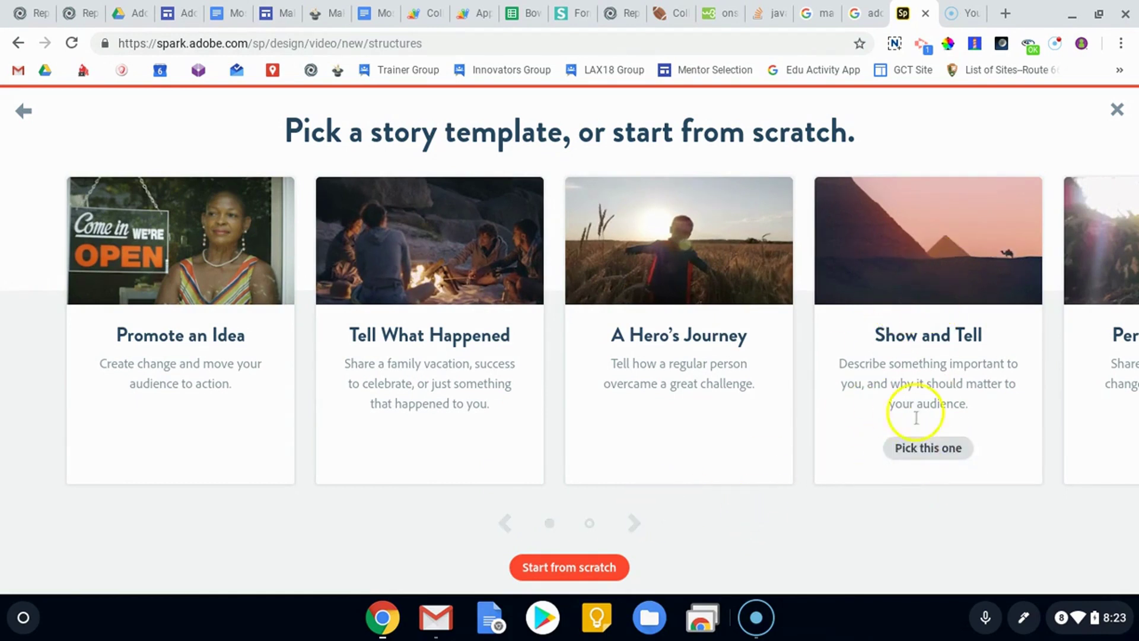
click(924, 450)
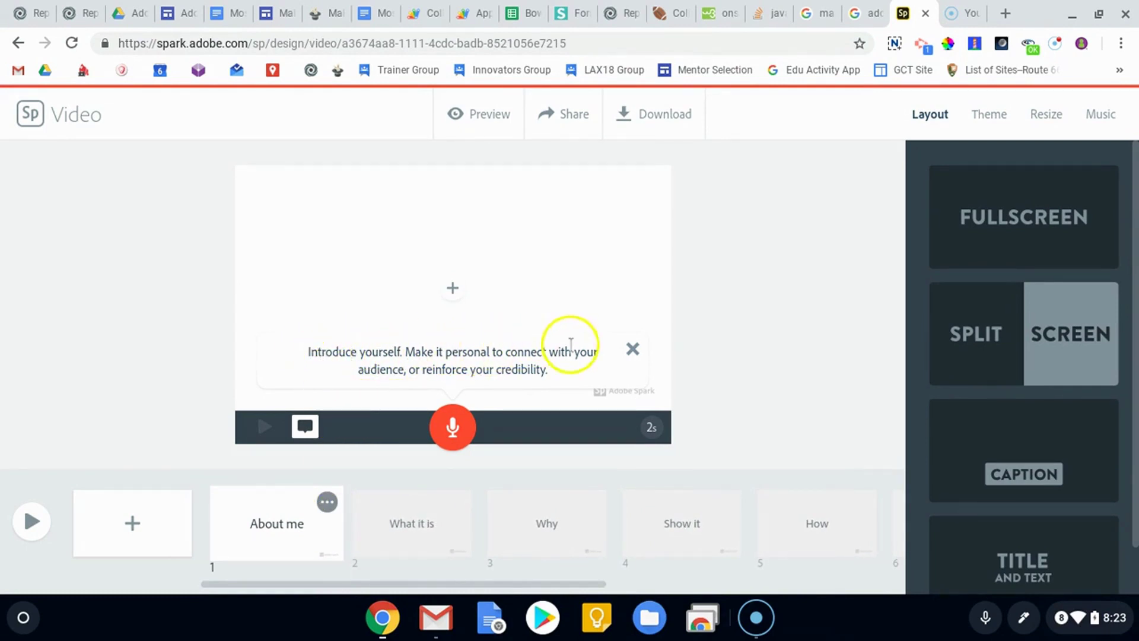
Step: Step through slides What it is, Why and Show it, and dismiss Show it's suggestion tip
click(408, 526)
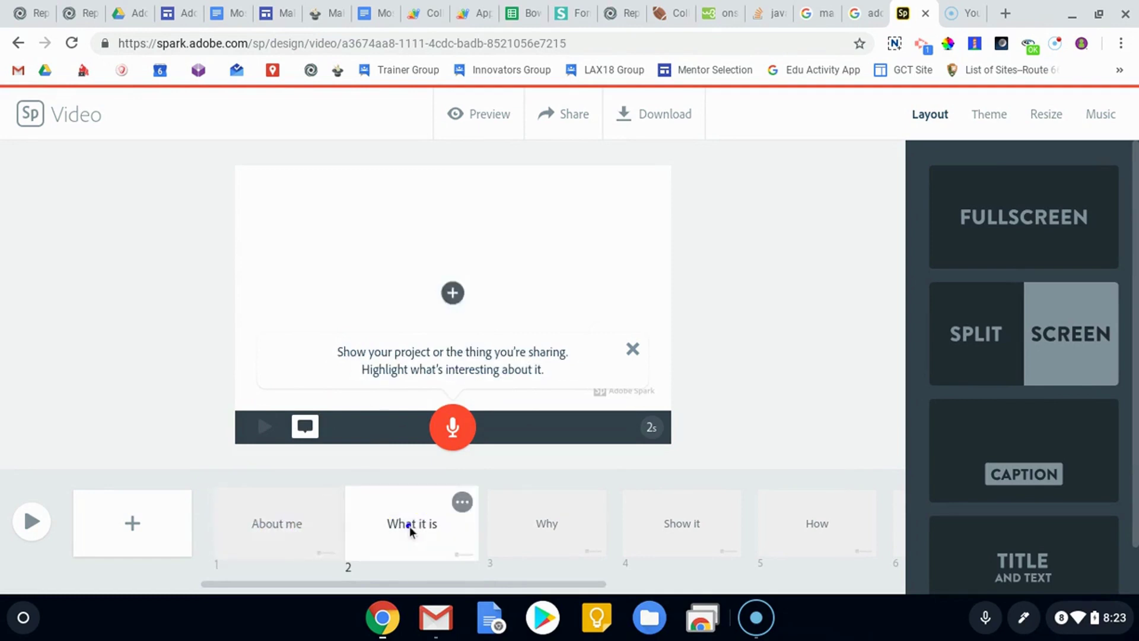
click(541, 523)
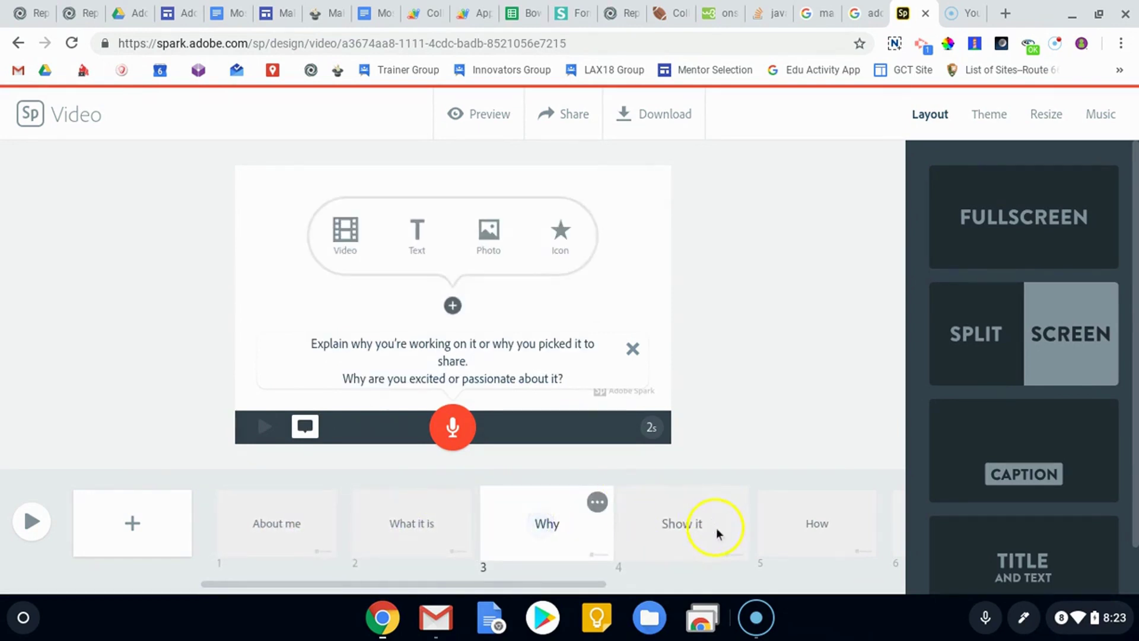
click(718, 534)
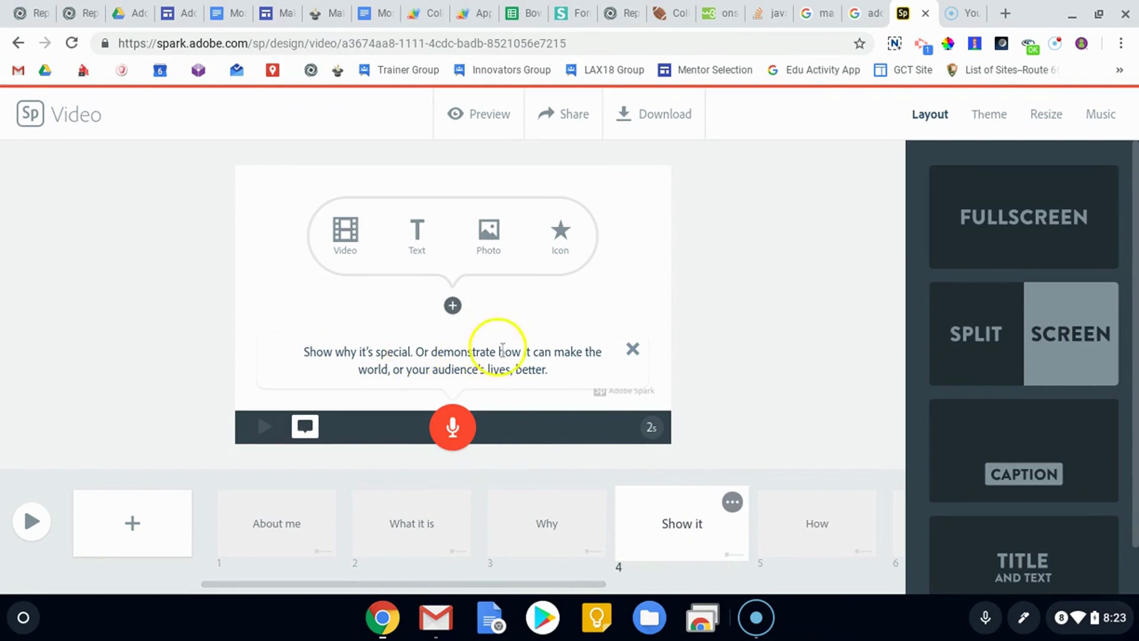
click(632, 349)
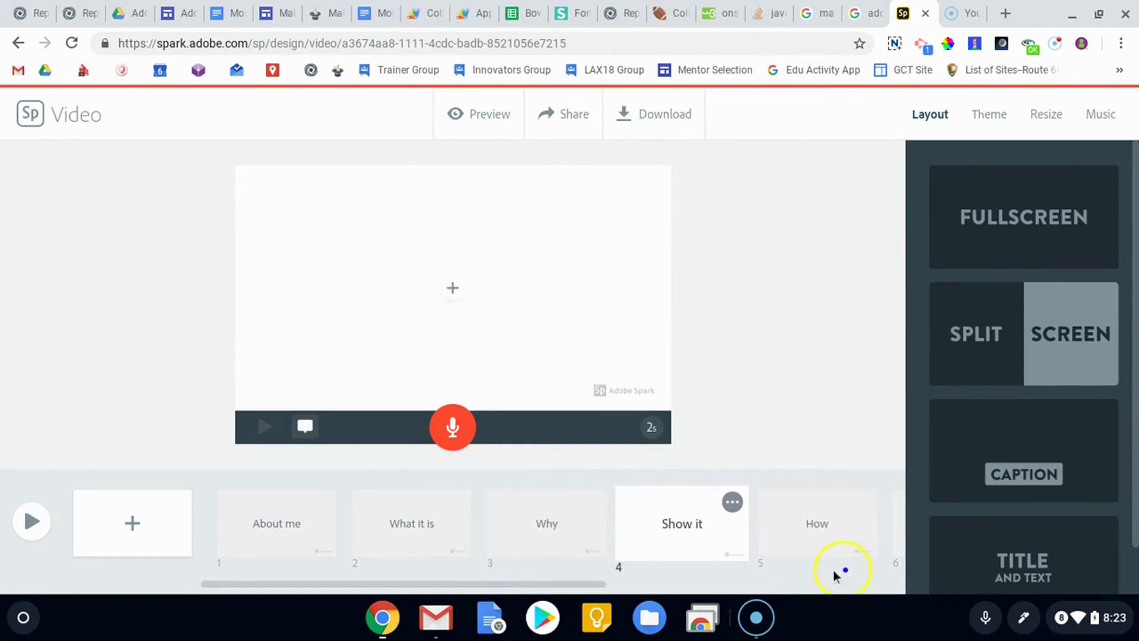
drag(564, 584, 861, 583)
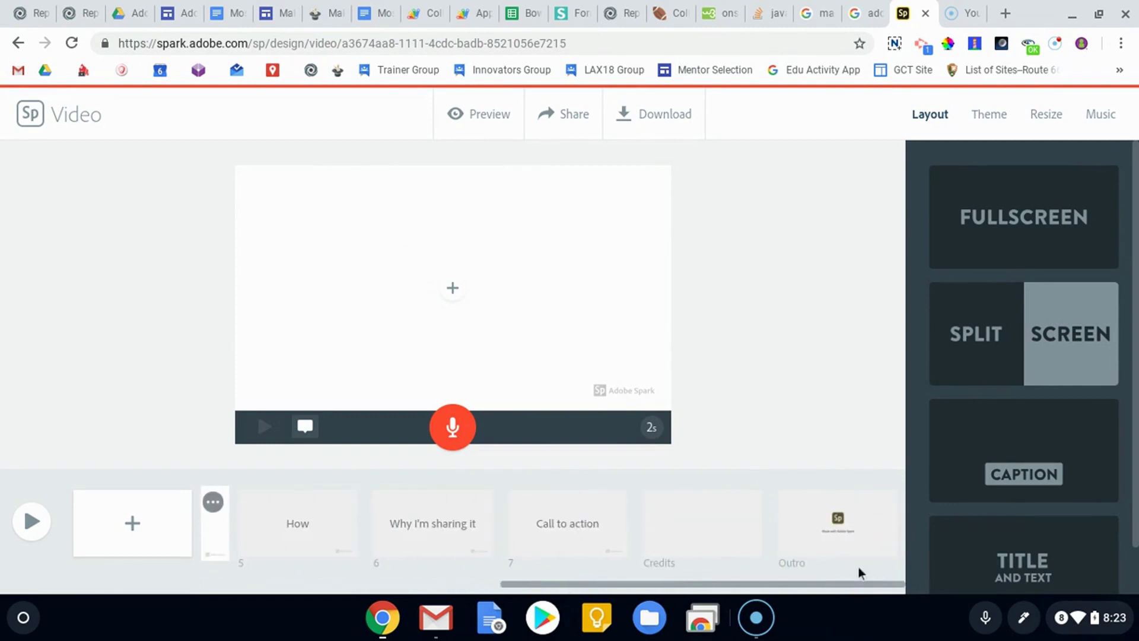
click(383, 571)
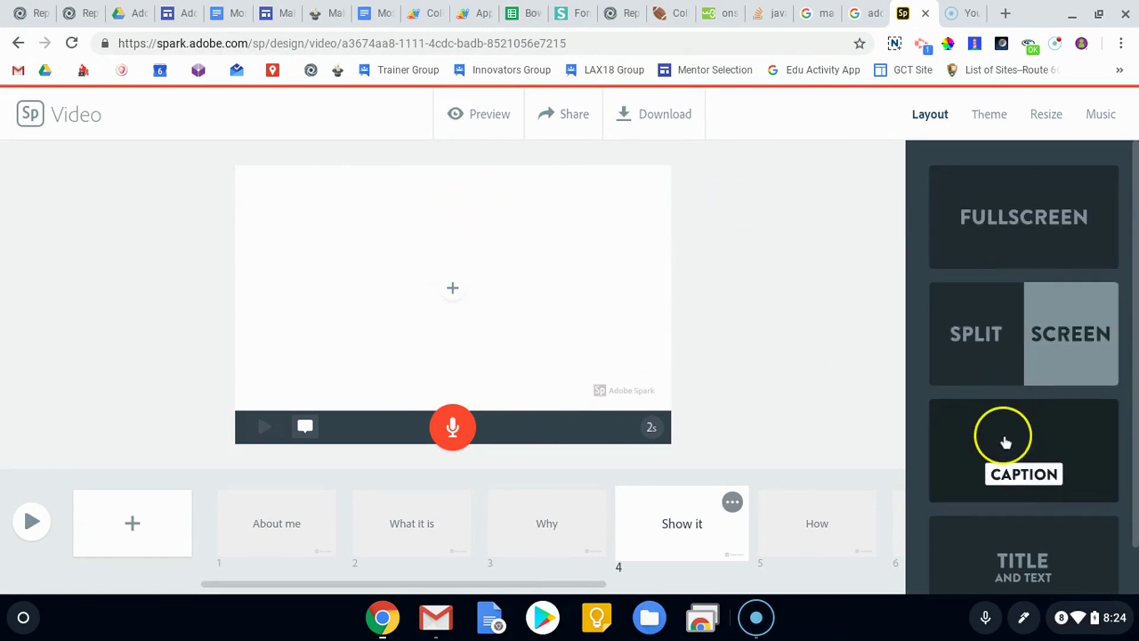
Step: Switch slide 4 to the Fullscreen layout
scroll(989, 483, down, 1)
scroll(991, 475, up, 1)
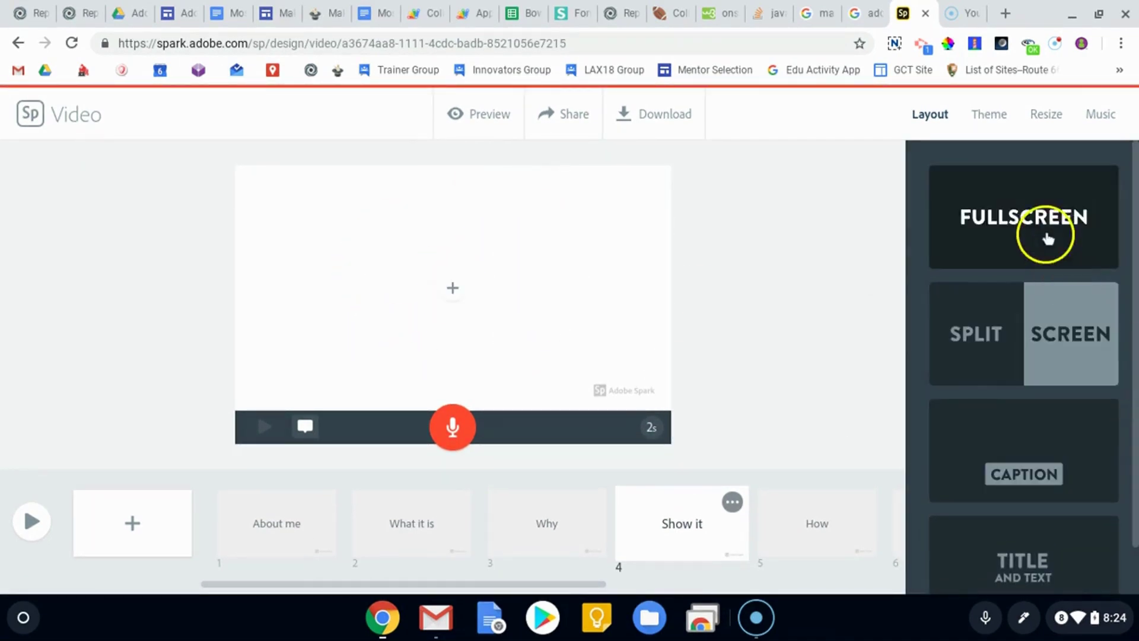
scroll(1008, 278, down, 1)
scroll(1067, 522, up, 1)
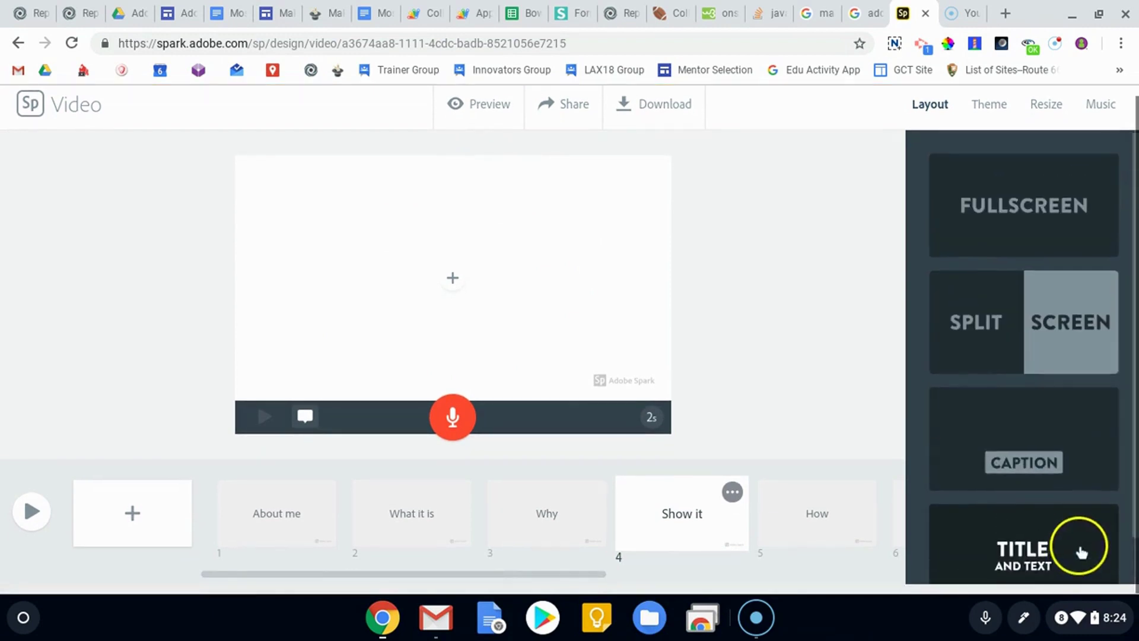
click(1034, 230)
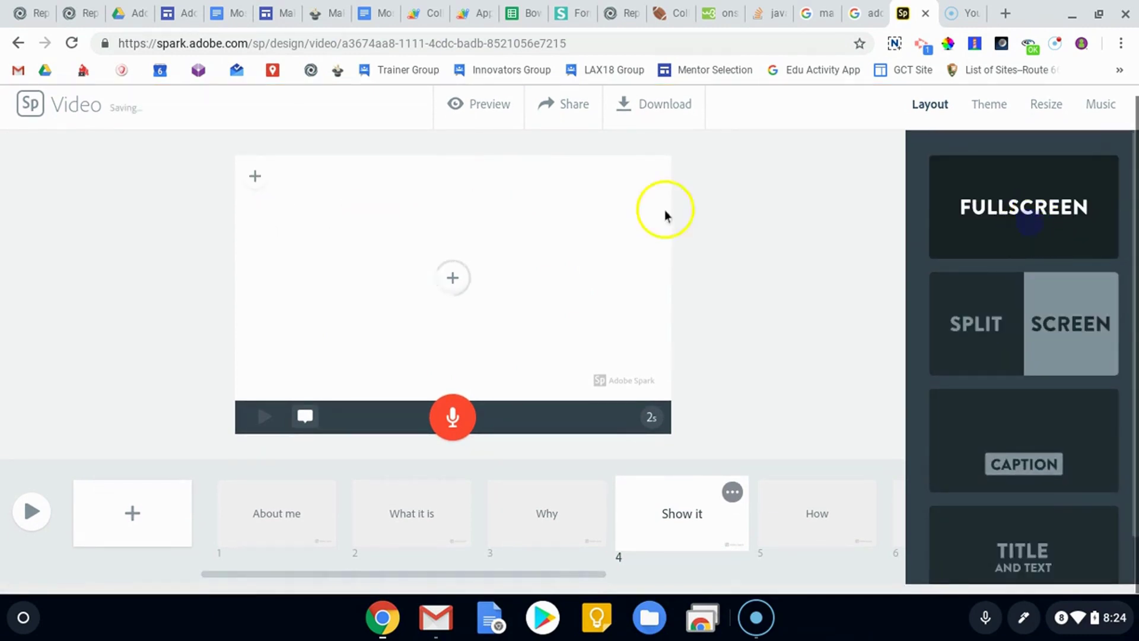
Step: Add a text item reading 'Live Music' to the slide
click(453, 280)
click(453, 279)
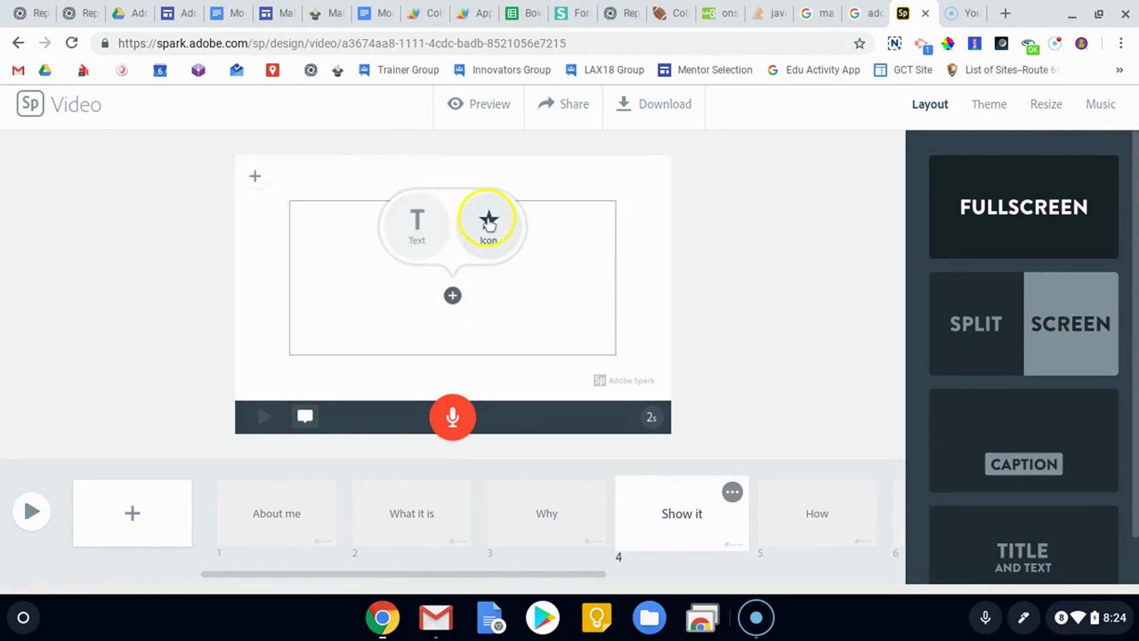
click(432, 216)
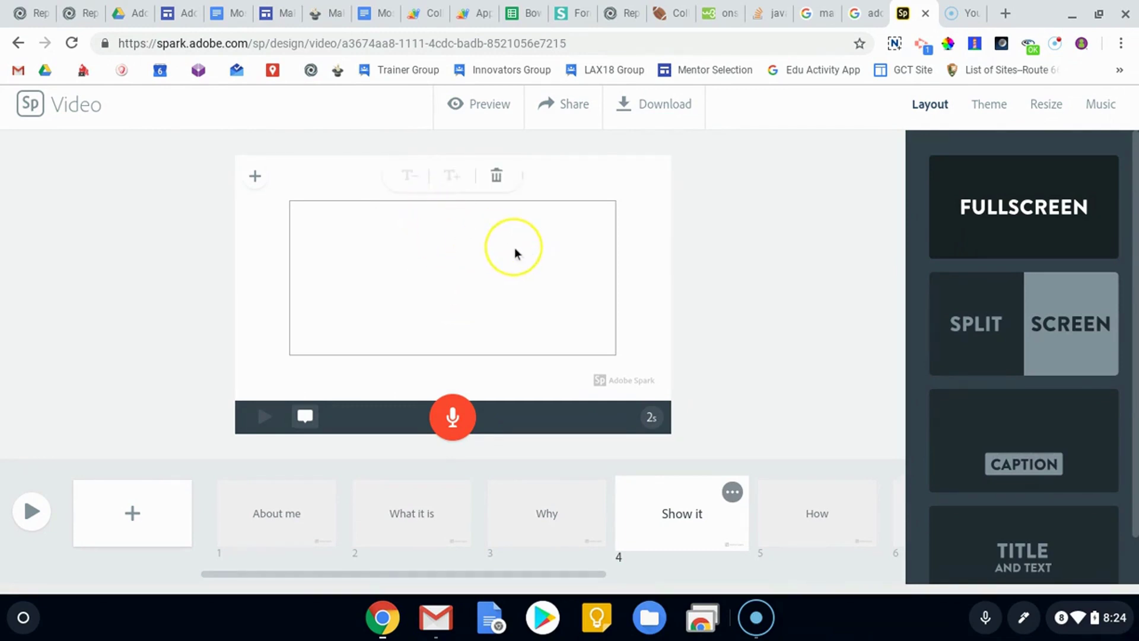
text(Live Music)
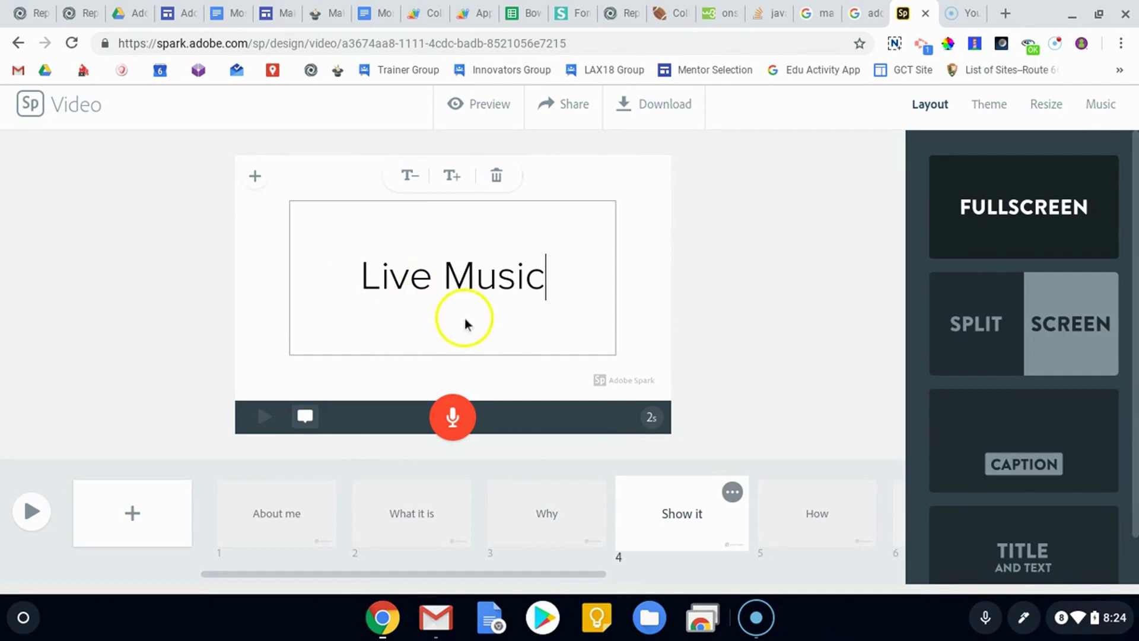
click(525, 368)
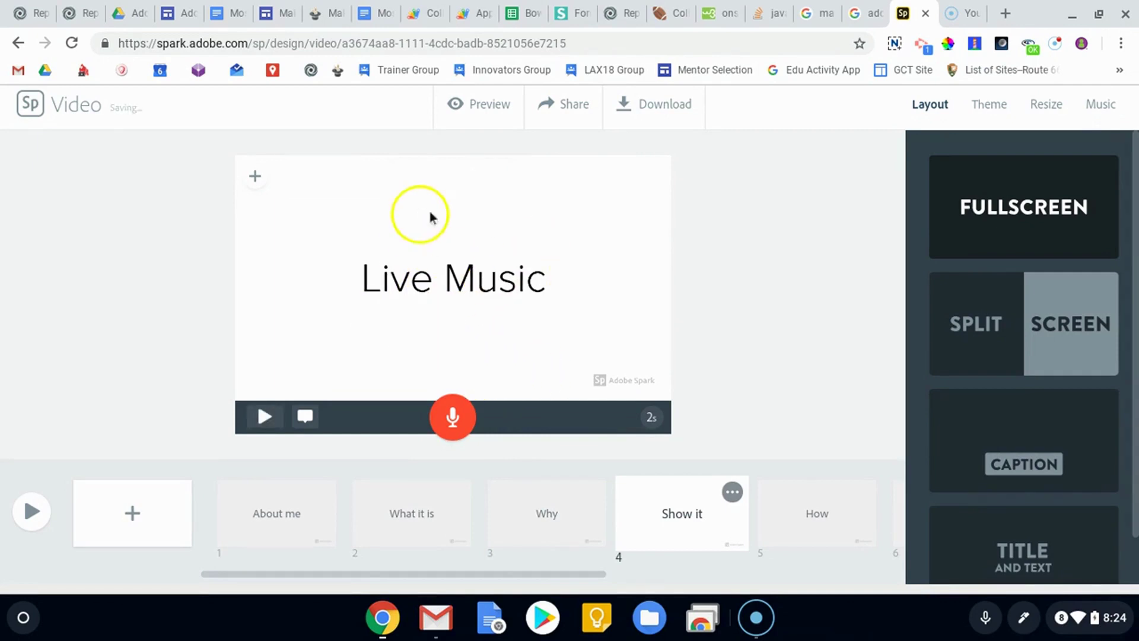
Step: Add the video clip 20180922_162252.mp4 from Downloads to slide 4
click(256, 177)
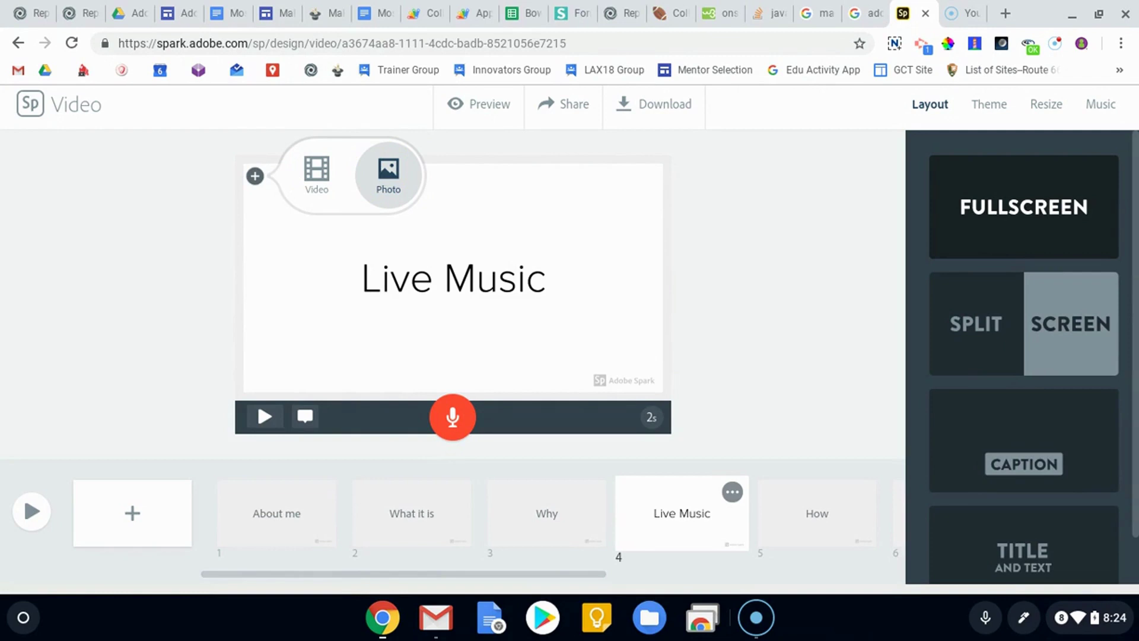
click(313, 172)
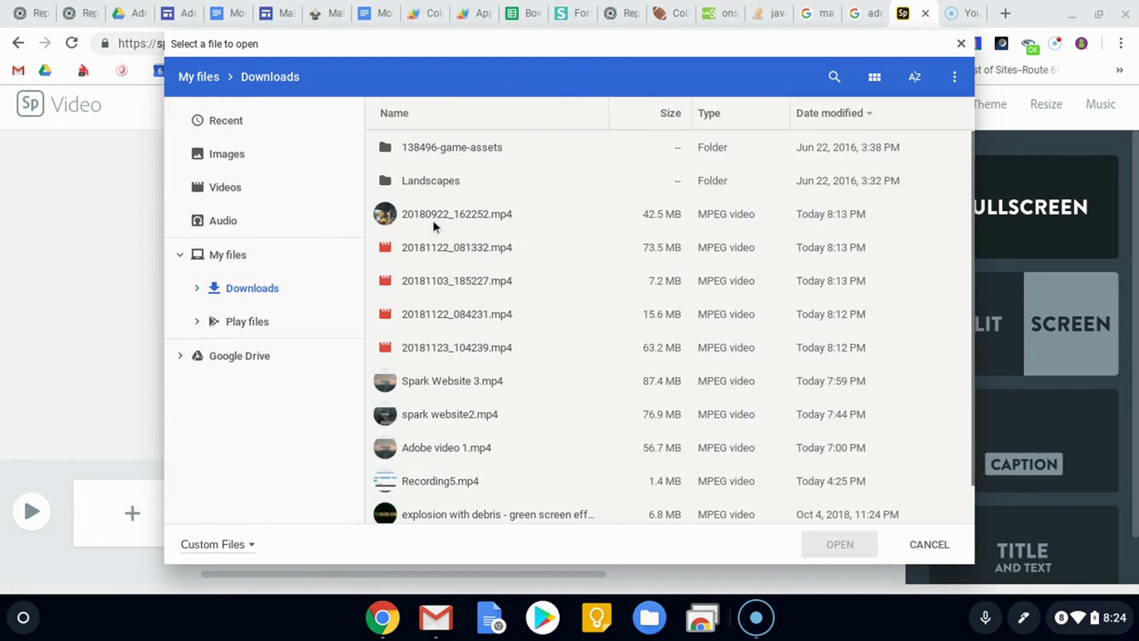
click(440, 211)
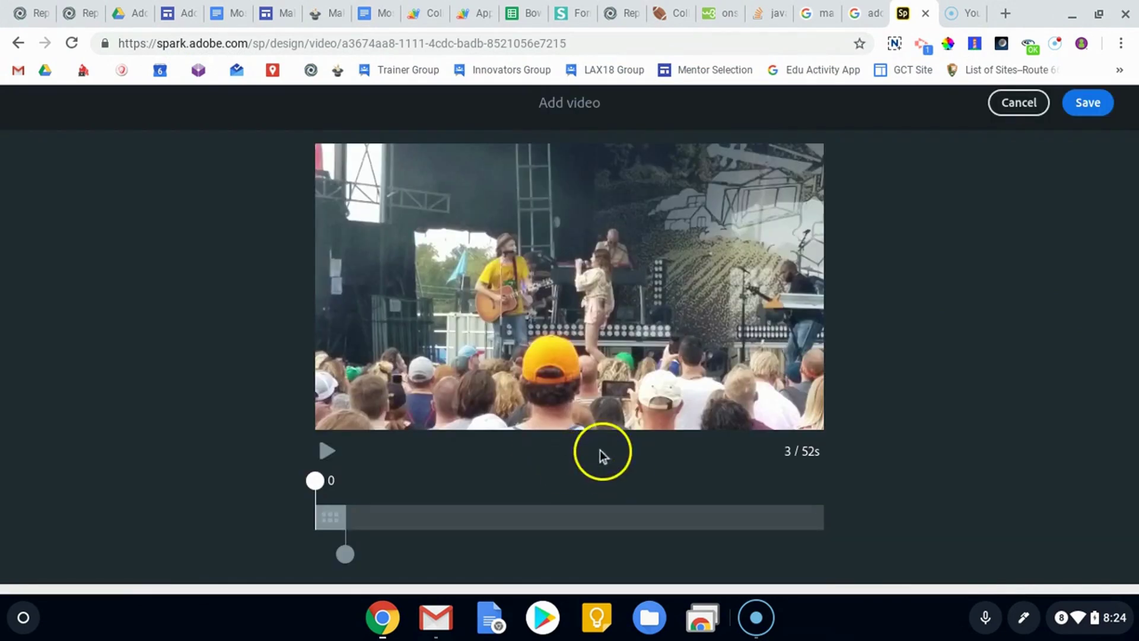
Step: Trim the concert clip to a 4-second section starting at 26 s and save it
drag(345, 554, 615, 549)
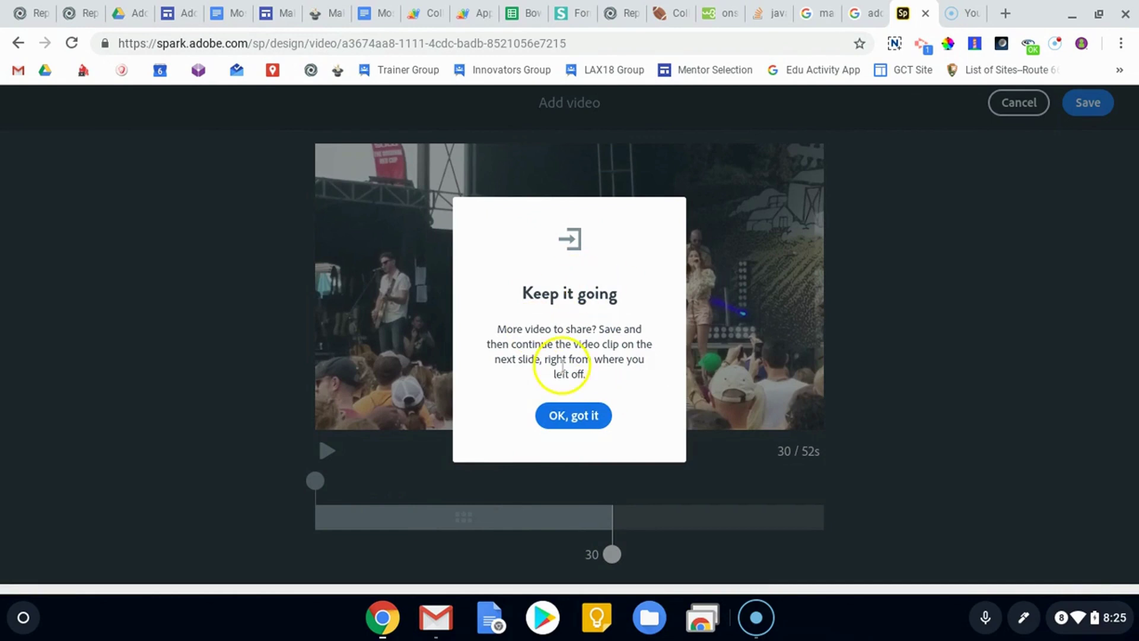
click(570, 409)
drag(318, 484, 571, 479)
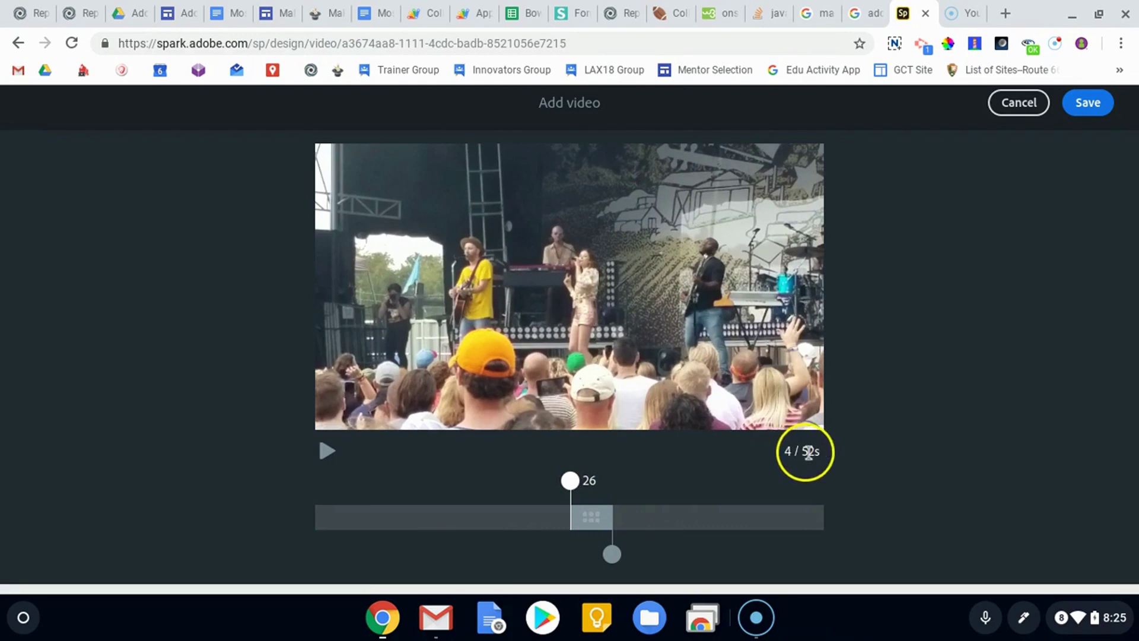
mouse_move(590, 517)
mouse_down()
mouse_move(683, 524)
mouse_move(596, 514)
mouse_up()
click(823, 338)
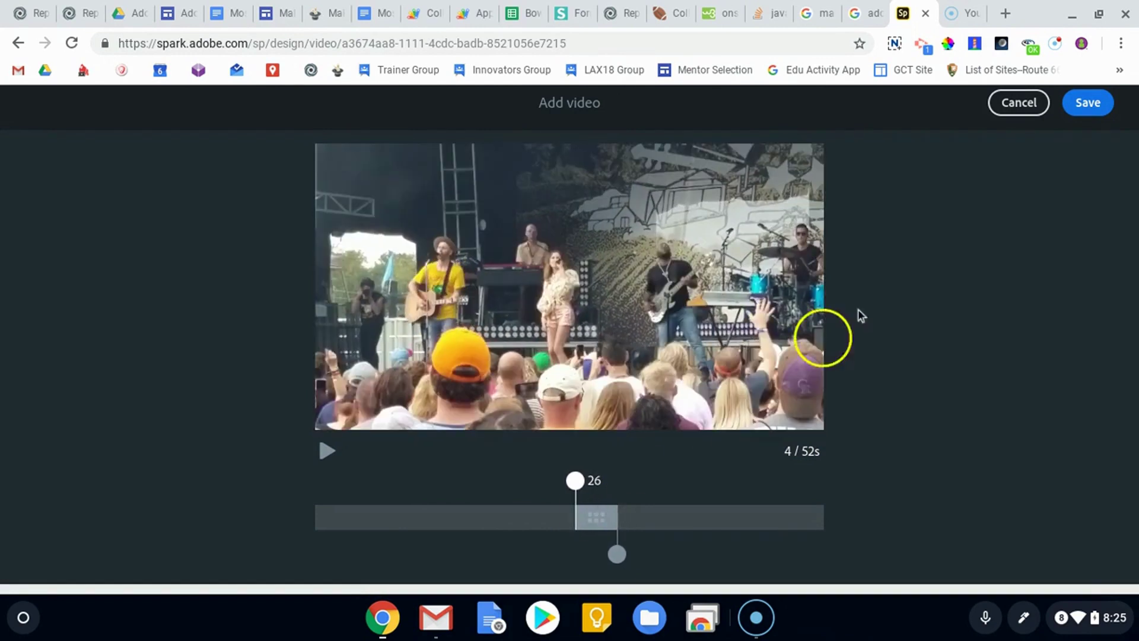
click(1060, 107)
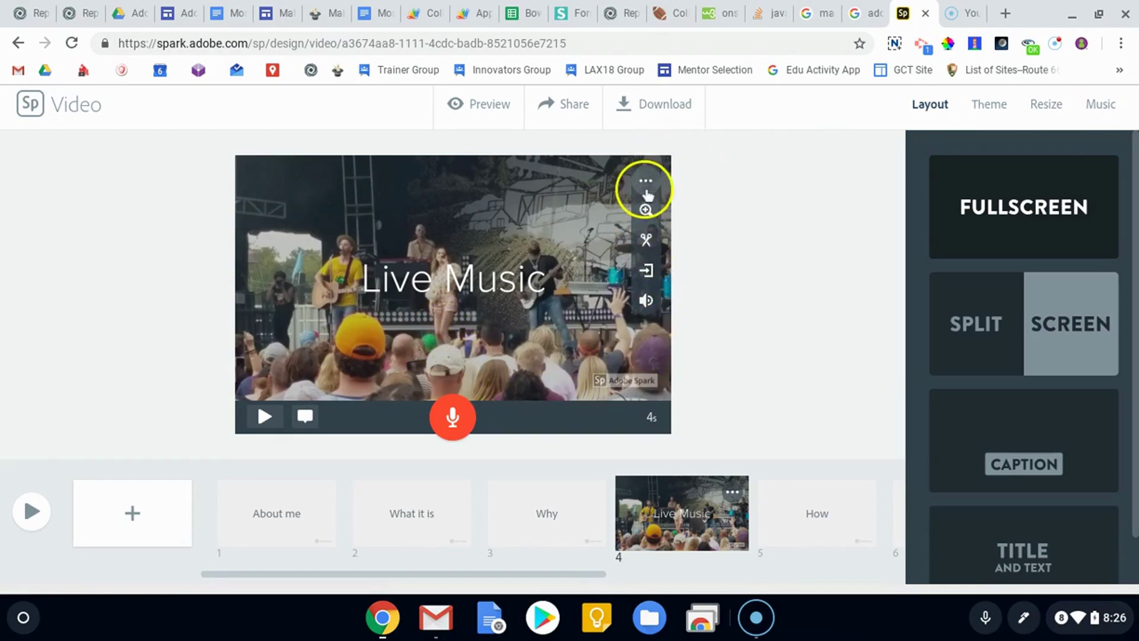
Step: Zoom the concert clip in slightly and drag the Live Music slide to position 1
click(646, 210)
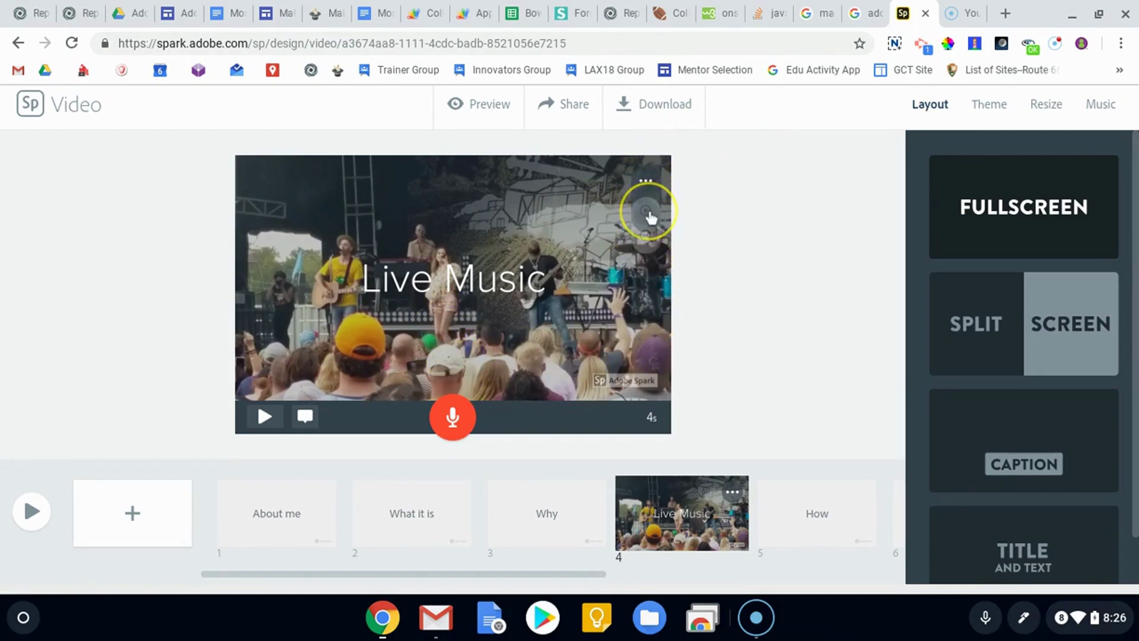
mouse_move(647, 235)
mouse_down()
mouse_move(646, 205)
mouse_move(646, 234)
mouse_move(648, 214)
mouse_up()
click(681, 259)
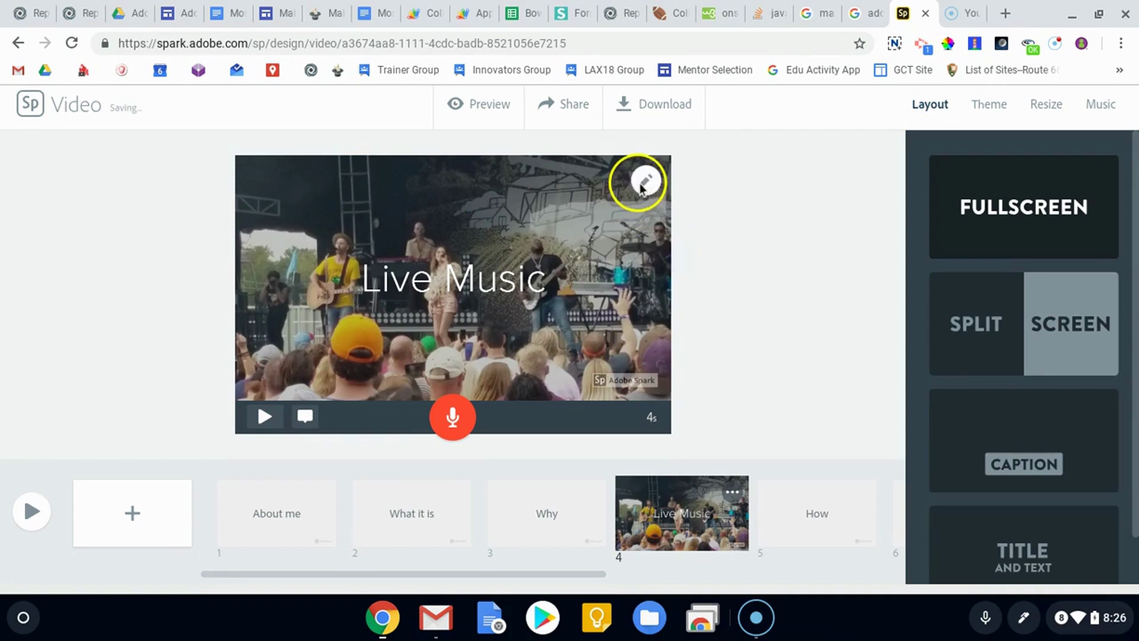
click(642, 184)
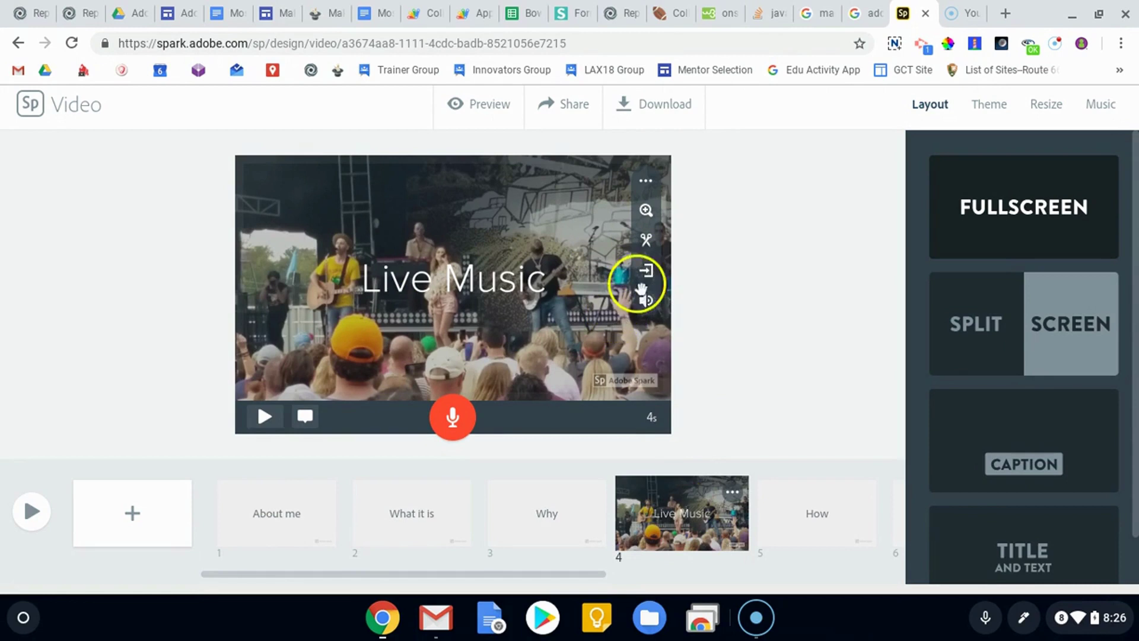
drag(657, 497, 280, 510)
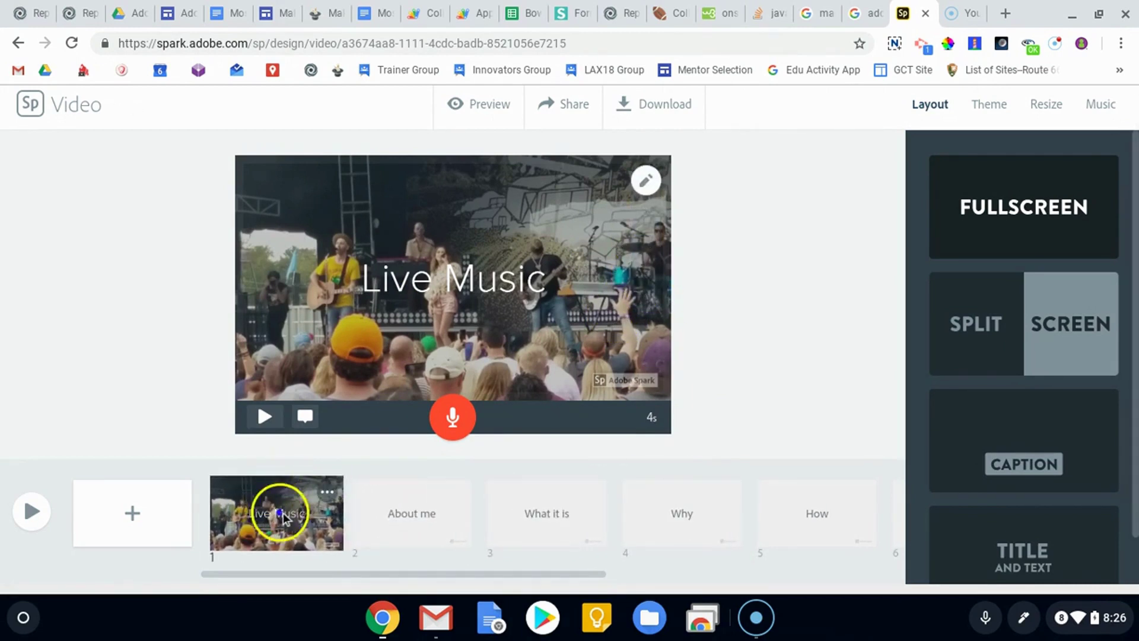
click(327, 492)
click(723, 291)
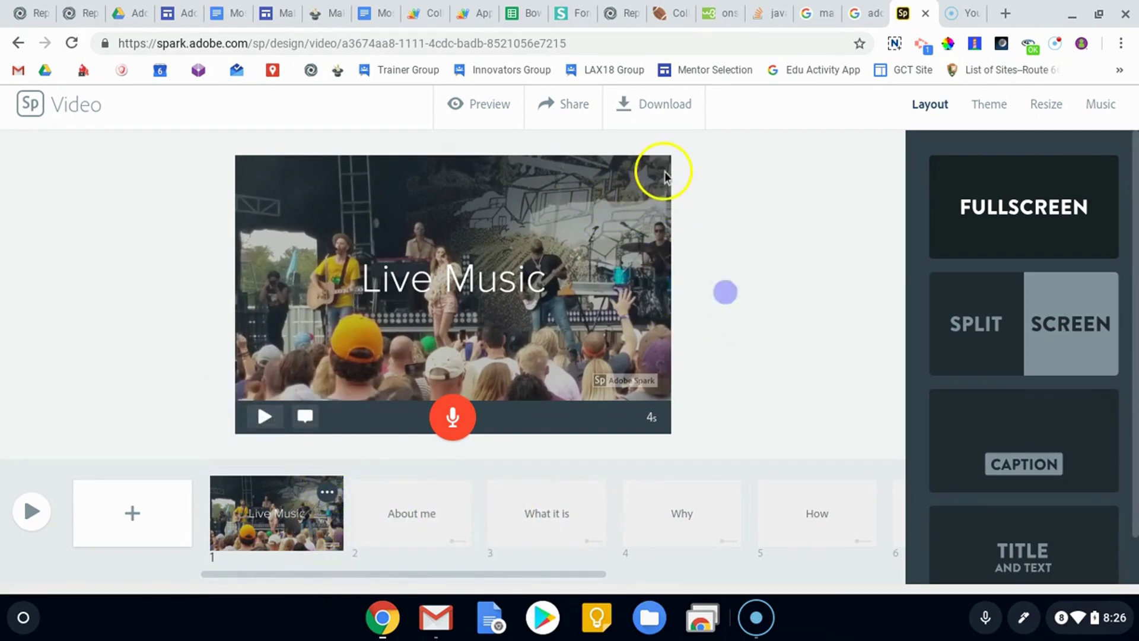
click(646, 180)
click(648, 180)
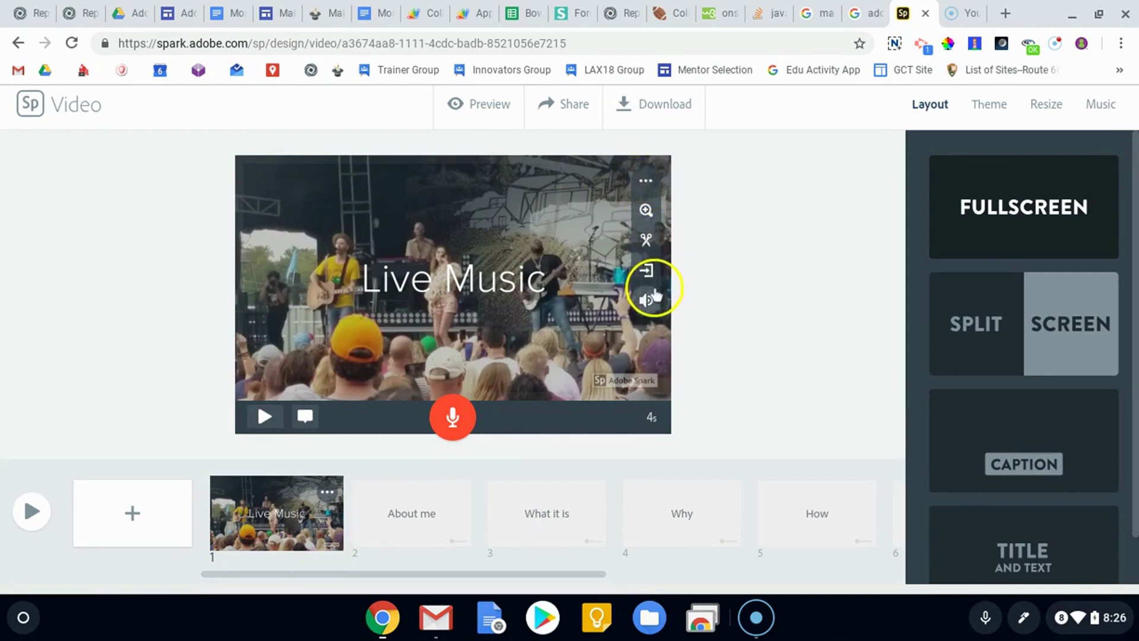
click(646, 306)
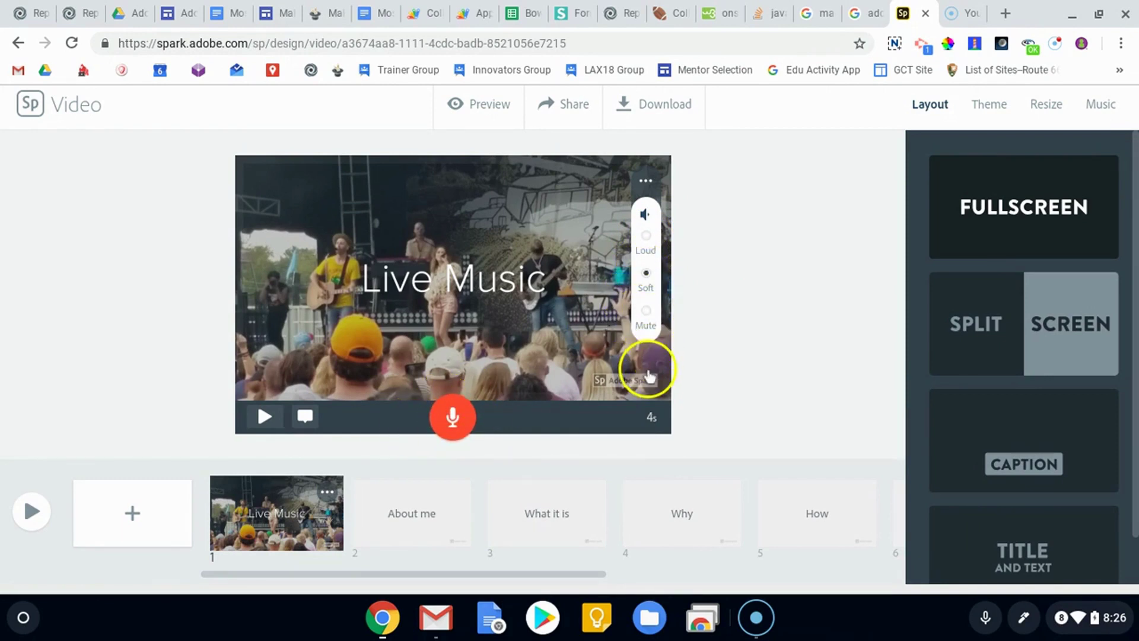
click(296, 186)
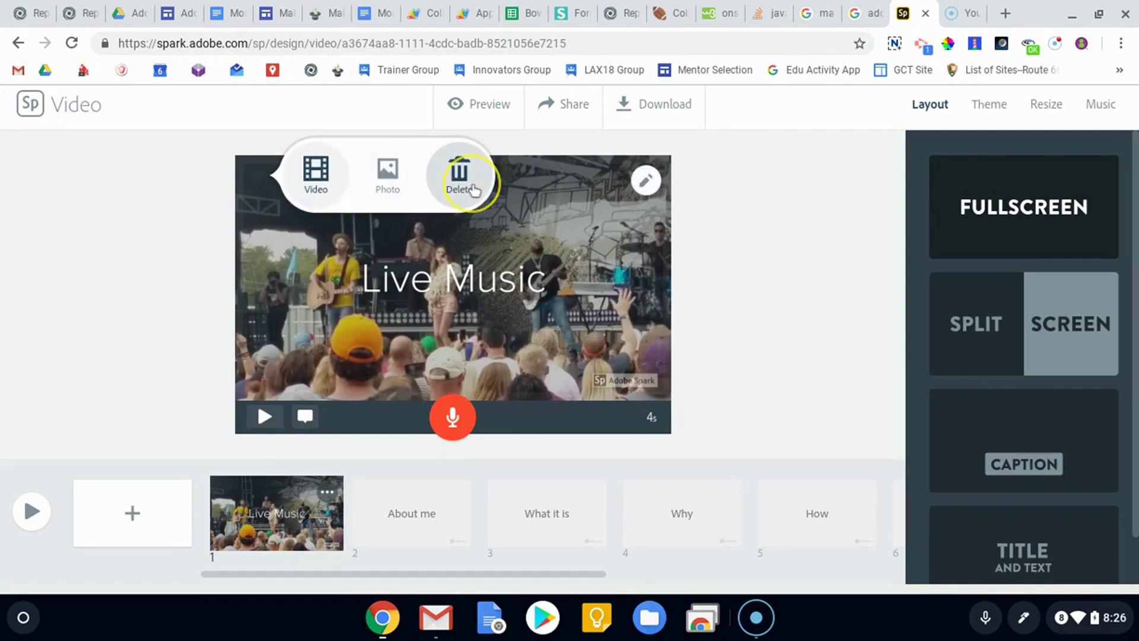
click(741, 243)
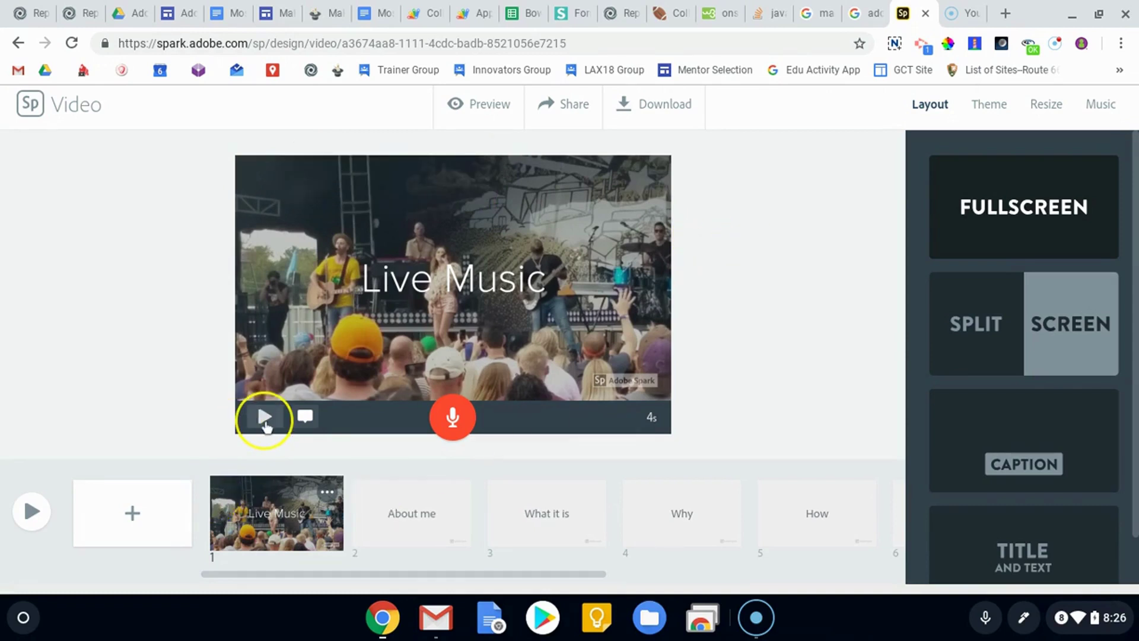
click(265, 422)
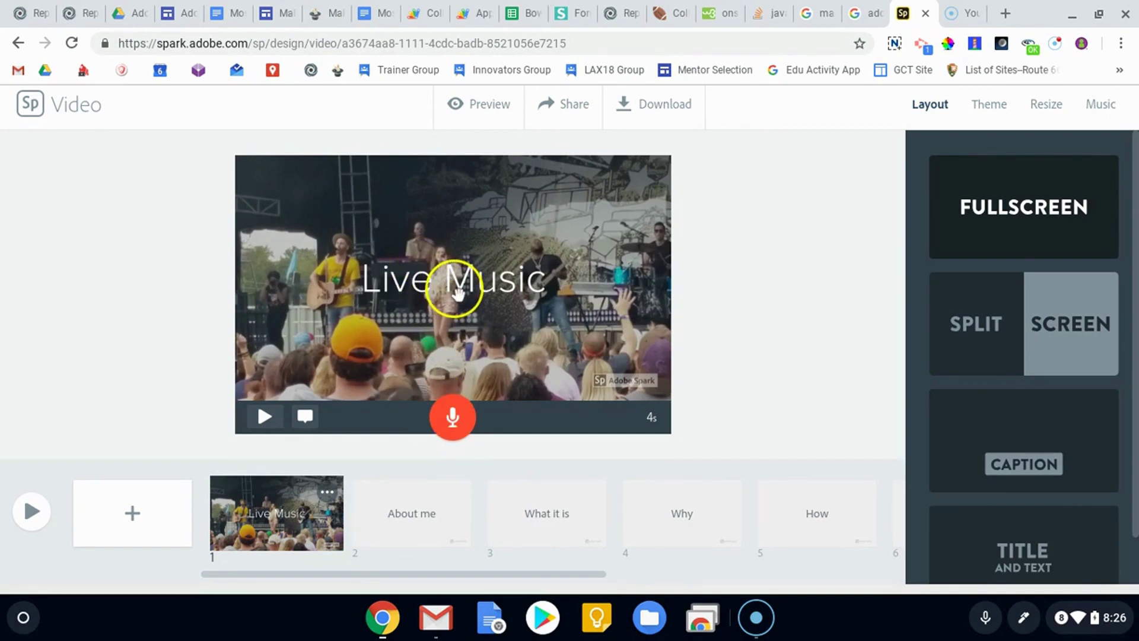
Step: Drag the Live Music title up and left toward the slide's top-left corner
drag(456, 291, 557, 213)
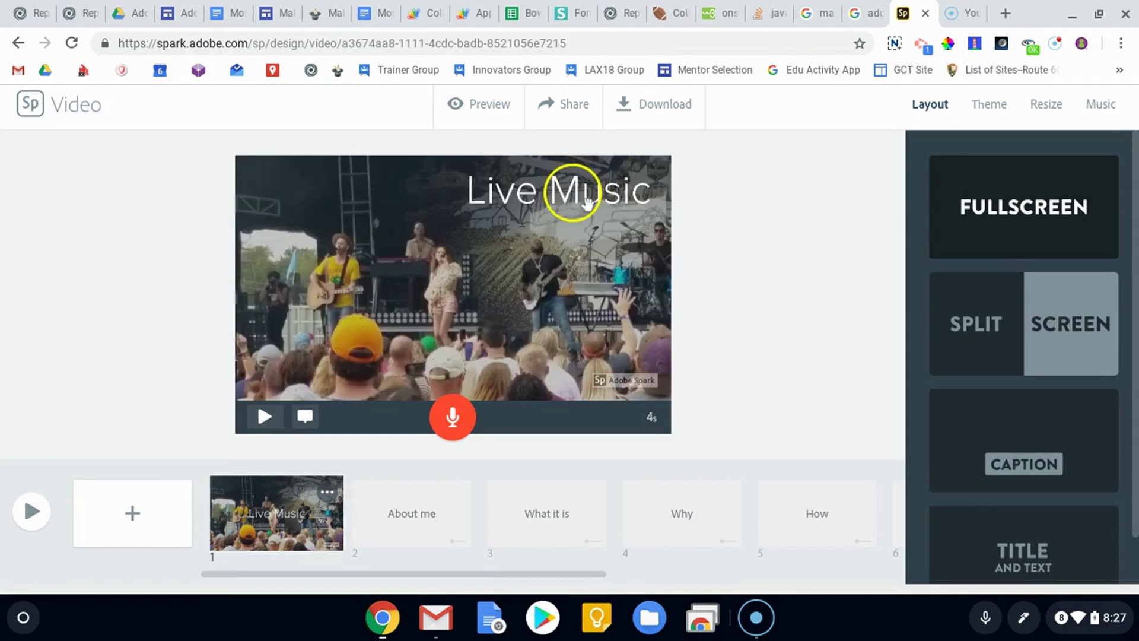
drag(580, 188, 451, 201)
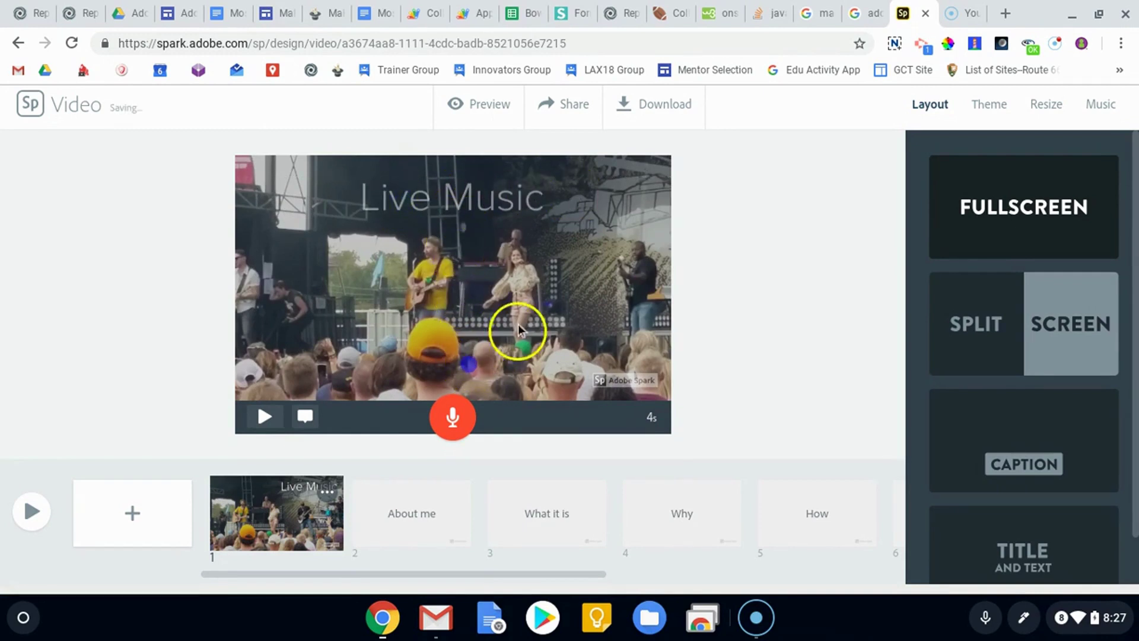
click(455, 199)
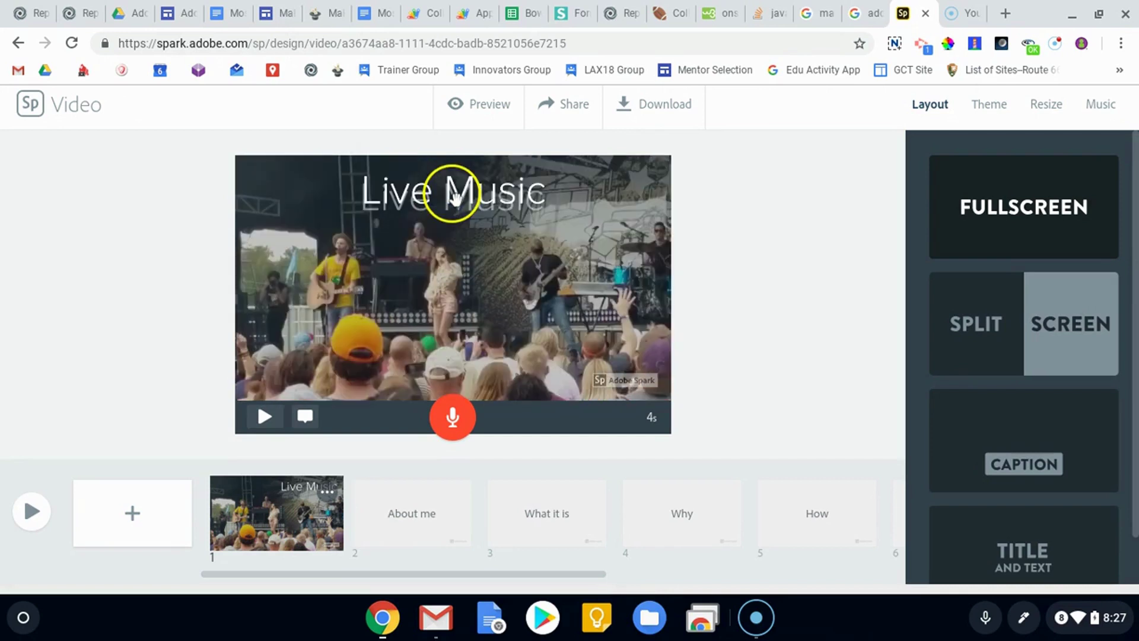
click(353, 338)
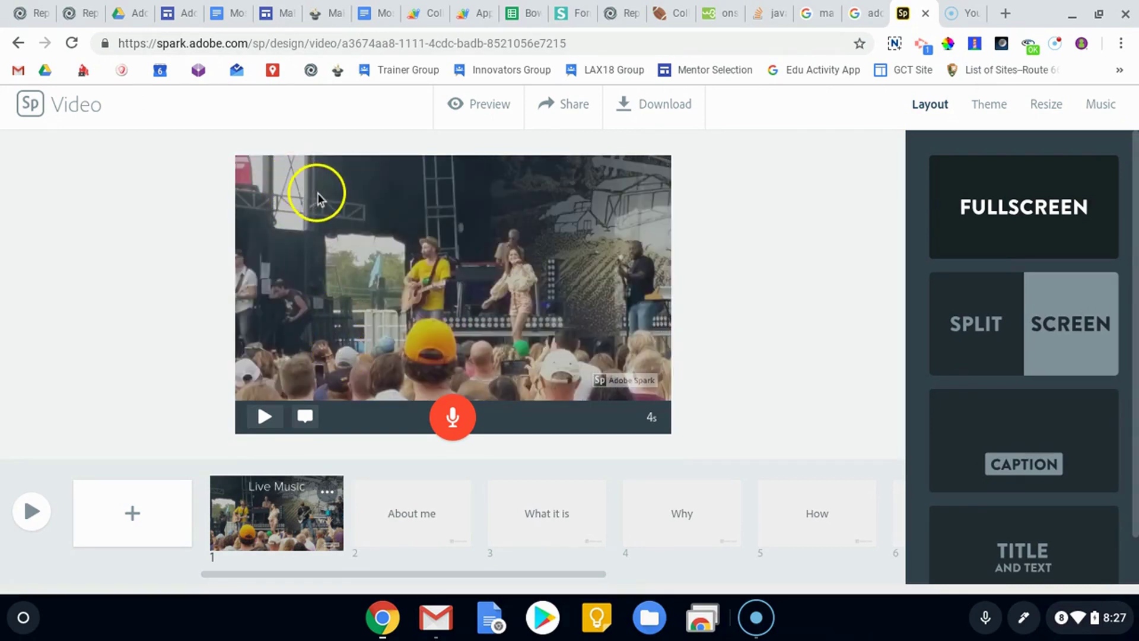